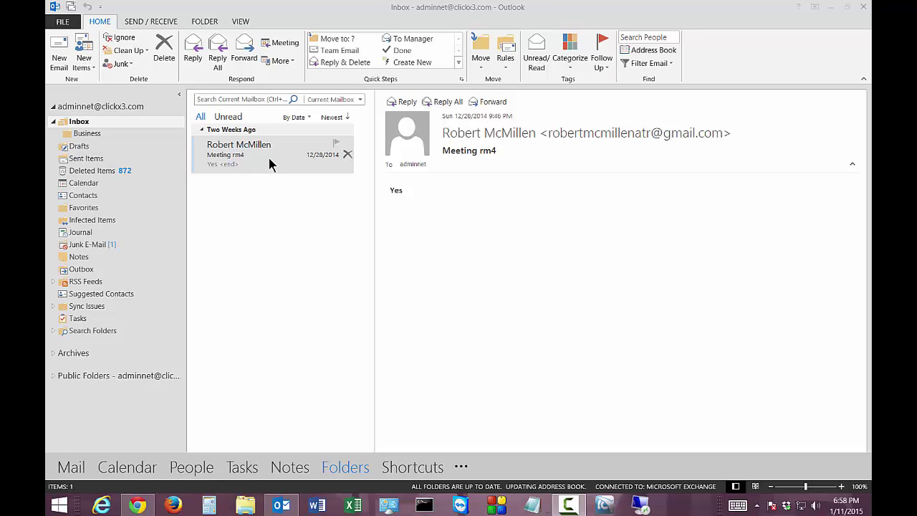
Step: Select the Business subfolder under Inbox and confirm it holds no messages
left_click(81, 134)
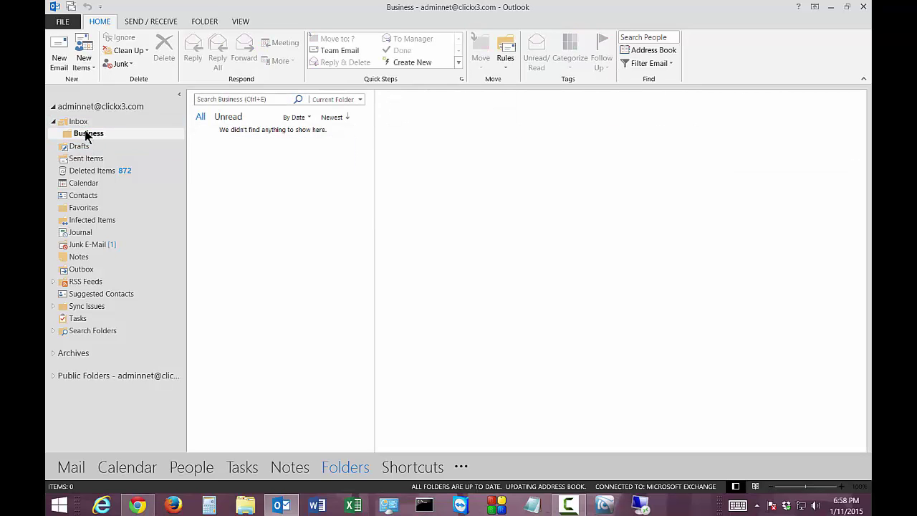
left_click(87, 136)
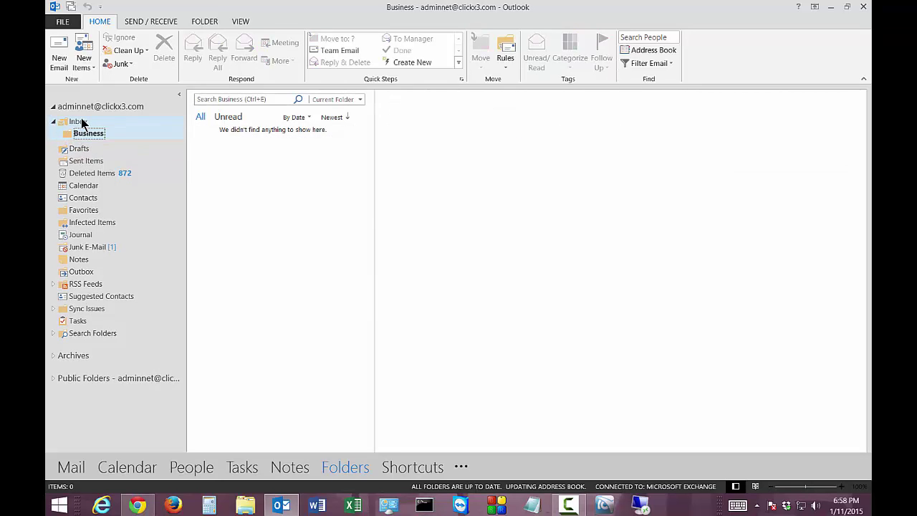
Step: From the Inbox, open Manage Rules & Alerts via File > Info, showing no existing rules
left_click(76, 121)
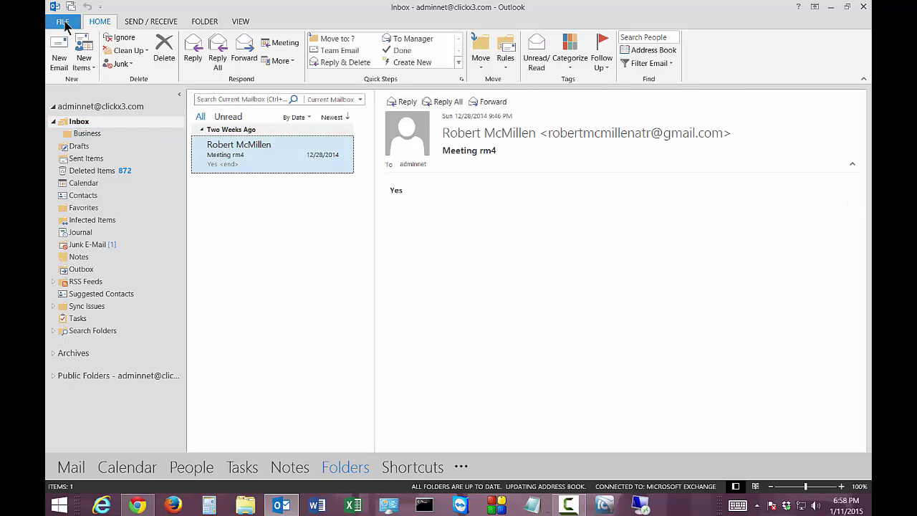
left_click(63, 22)
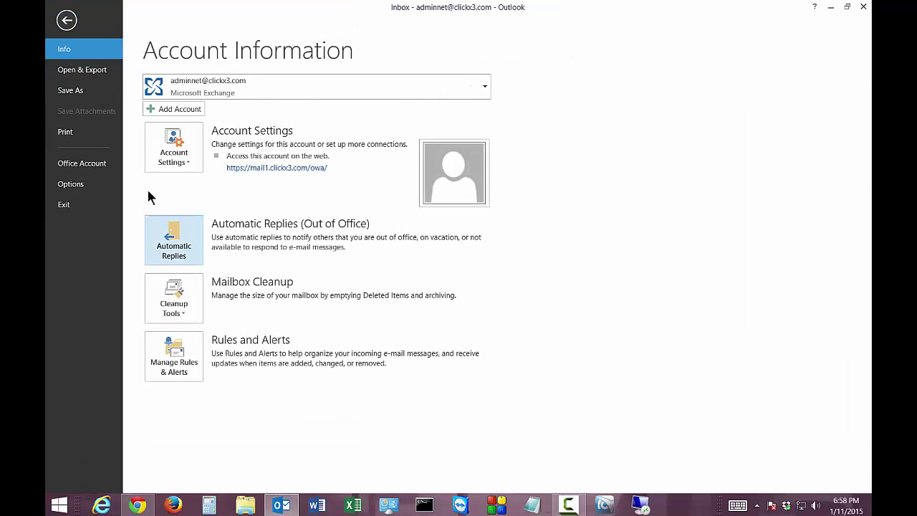
left_click(186, 367)
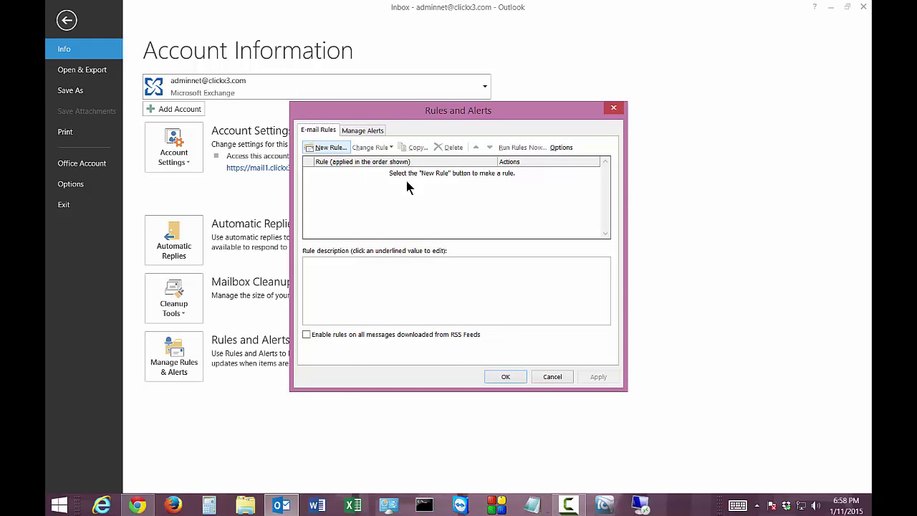
Step: Start a new rule, preview several templates, then pick 'Move messages from someone to a folder'
left_click(326, 148)
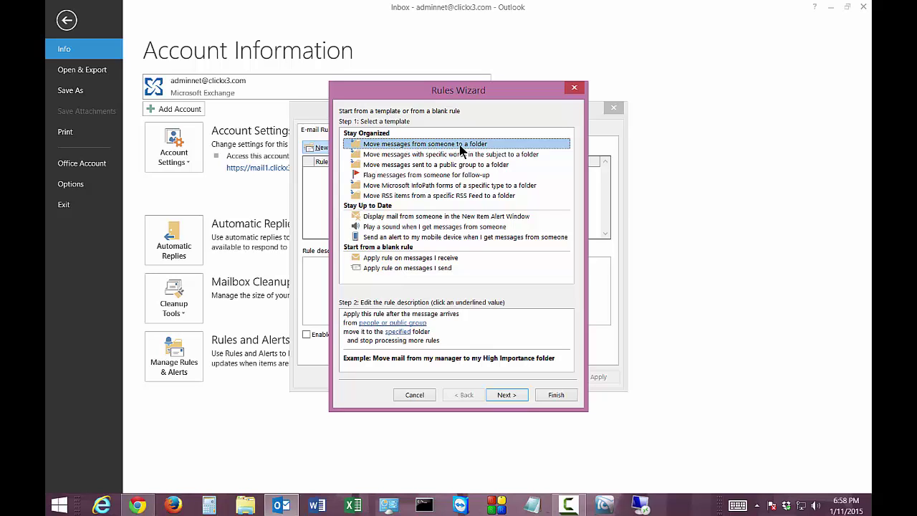
left_click(449, 154)
left_click(439, 165)
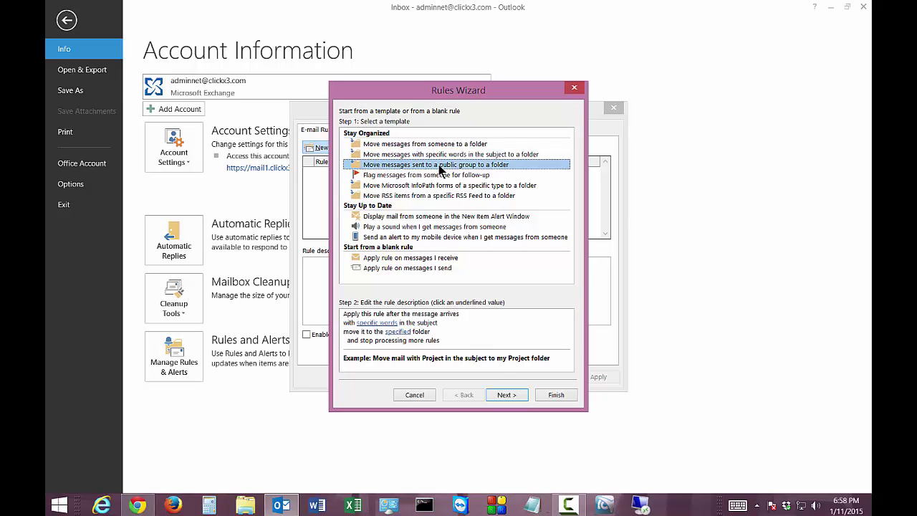
left_click(440, 176)
left_click(435, 185)
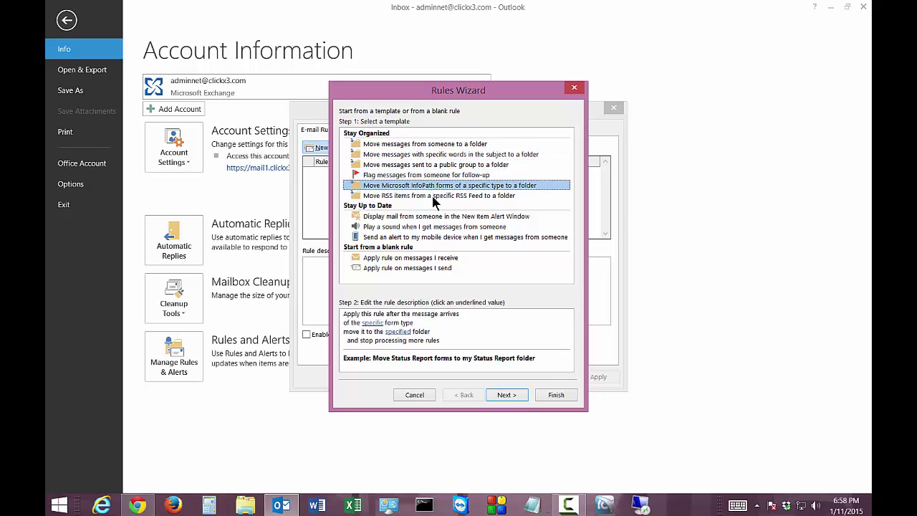
left_click(434, 195)
left_click(386, 334)
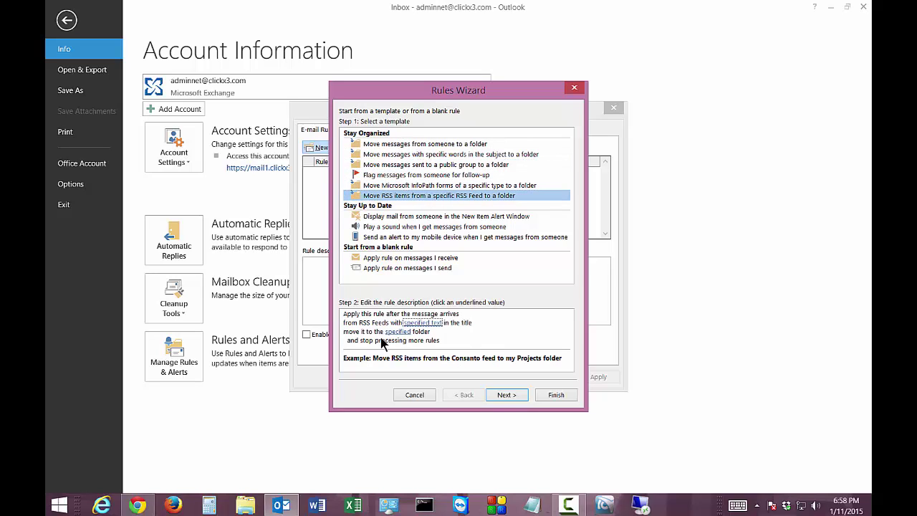
left_click(396, 145)
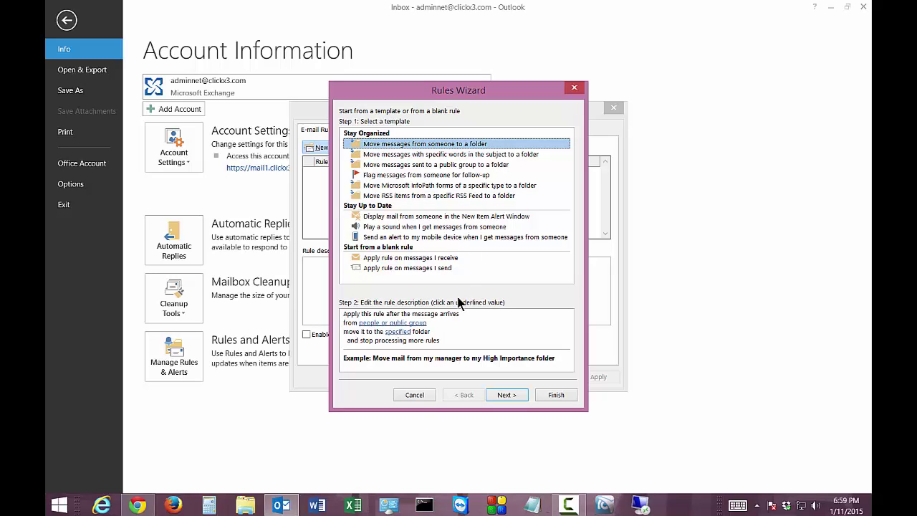
Step: Set the rule's sender to Administrator from the address list
left_click(361, 323)
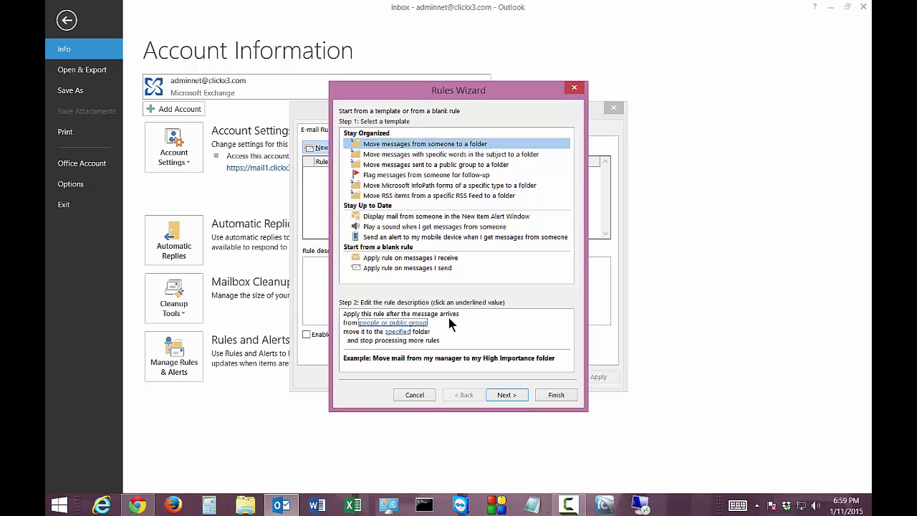
key("Tab")
left_click(365, 324)
left_click(368, 325)
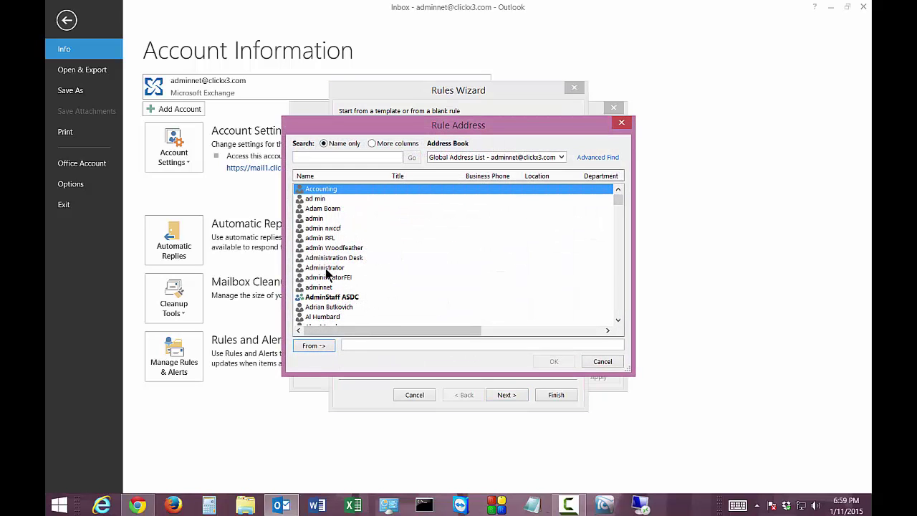
left_click(327, 269)
double_click(331, 272)
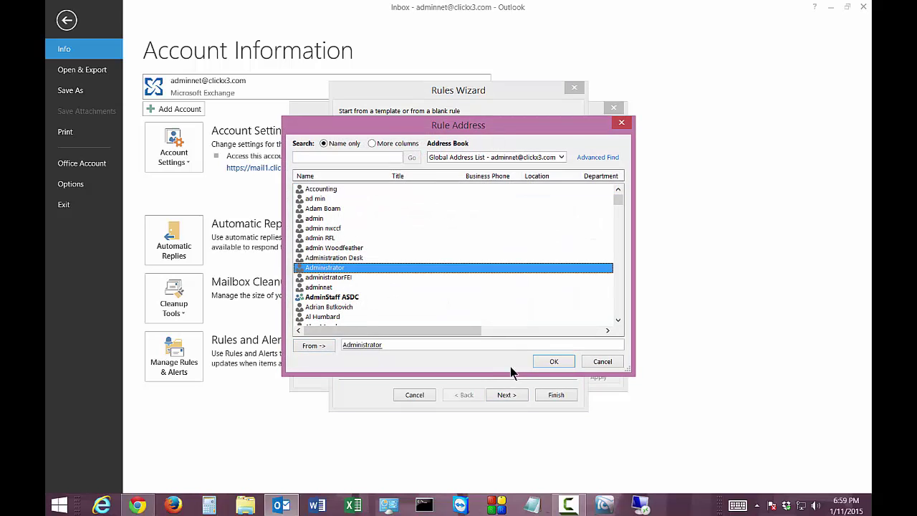
left_click(538, 363)
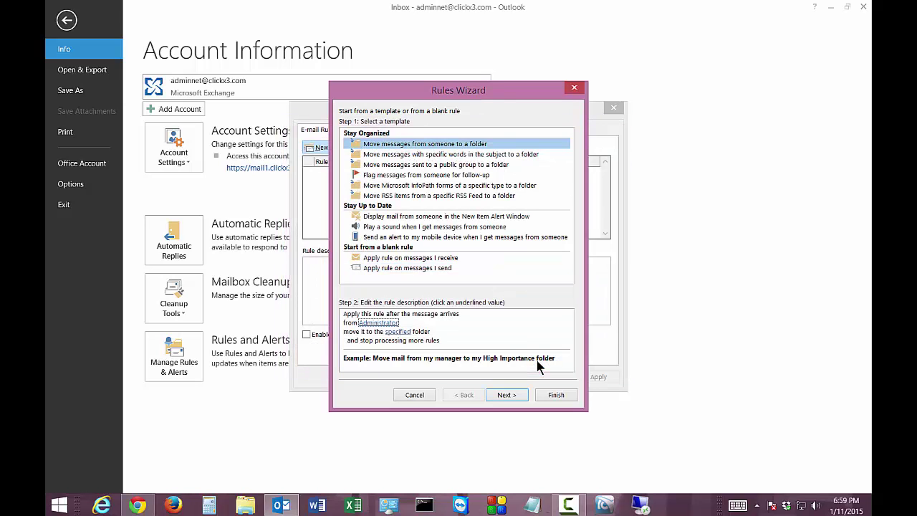
Step: Set the rule's destination folder to Business
left_click(393, 332)
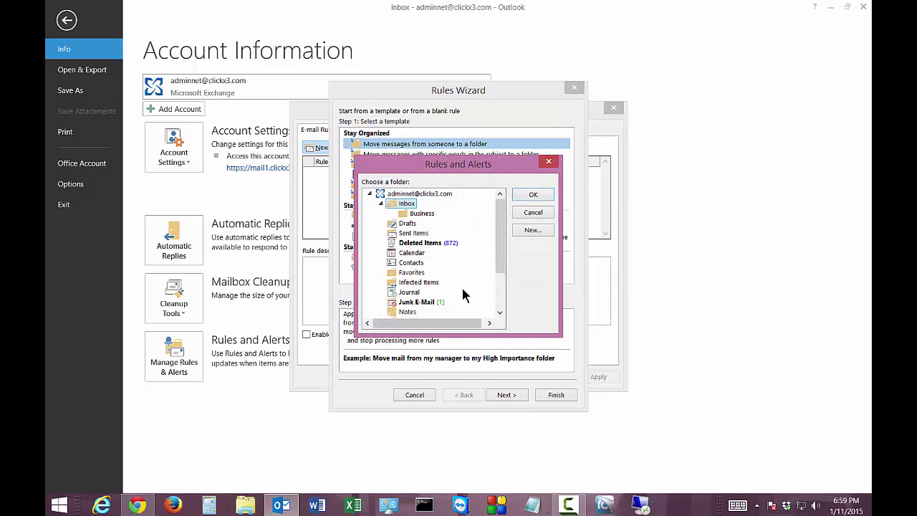
left_click(422, 214)
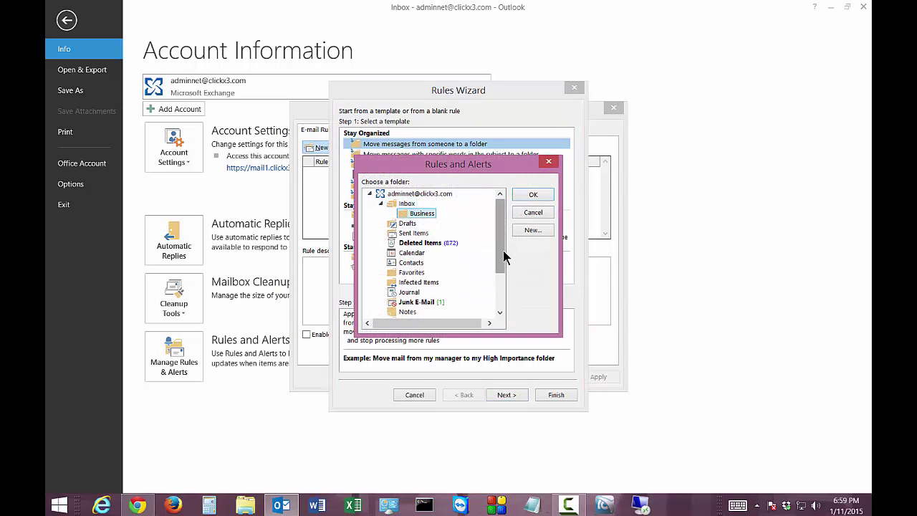
left_click(521, 196)
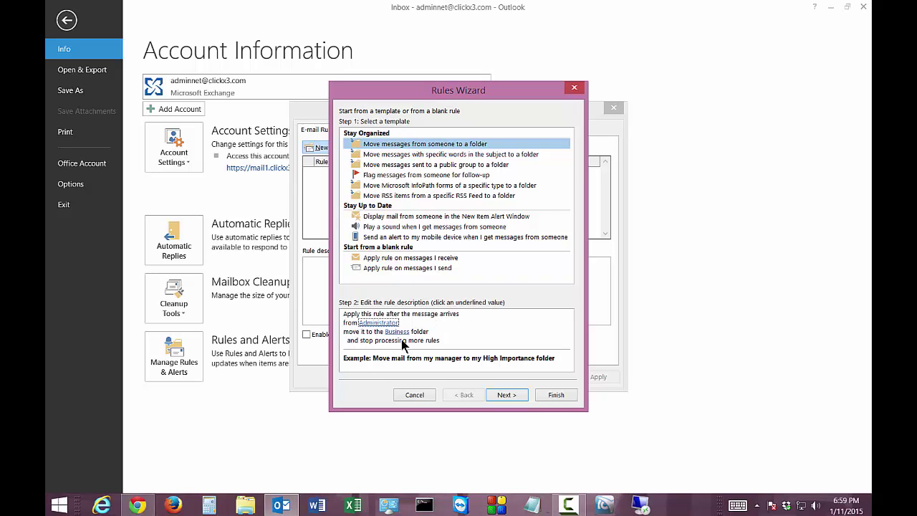
Step: Advance to the conditions page and review it, keeping only 'from people or public group' ticked
left_click(504, 395)
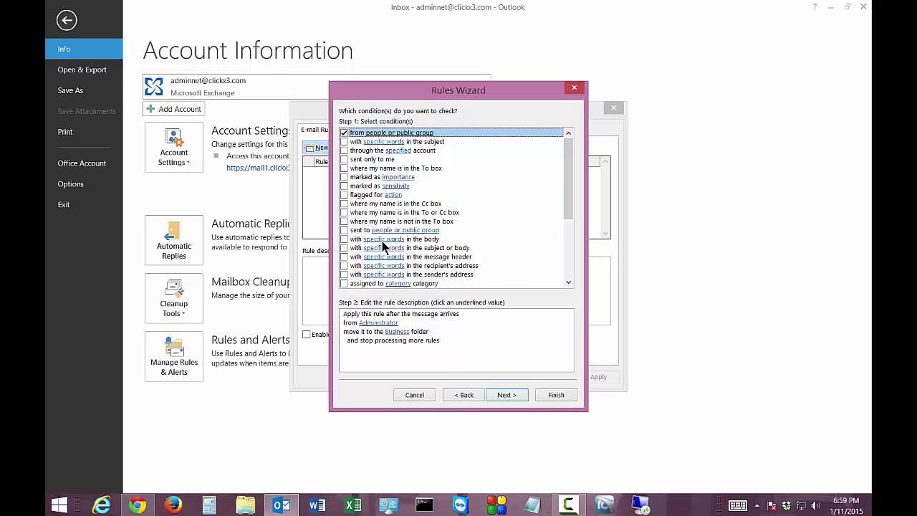
scroll(378, 240, "down", 3)
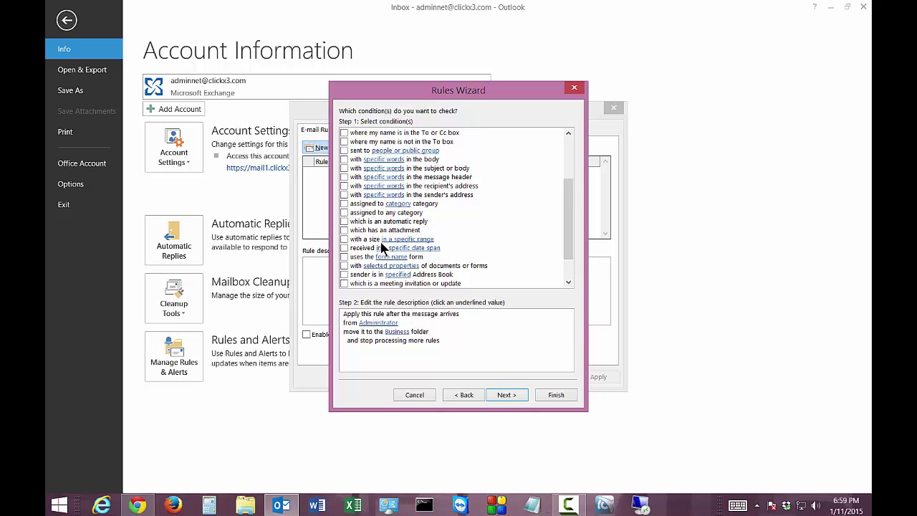
scroll(382, 247, "down", 2)
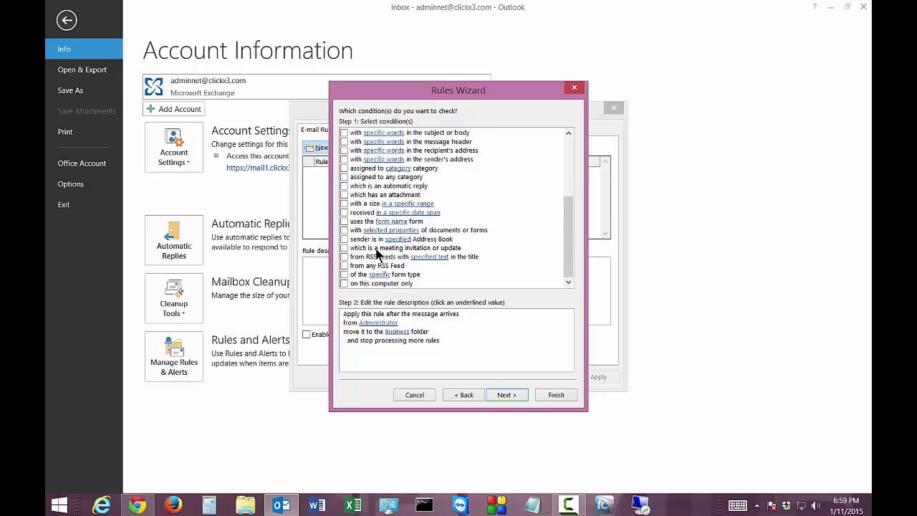
scroll(379, 251, "up", 5)
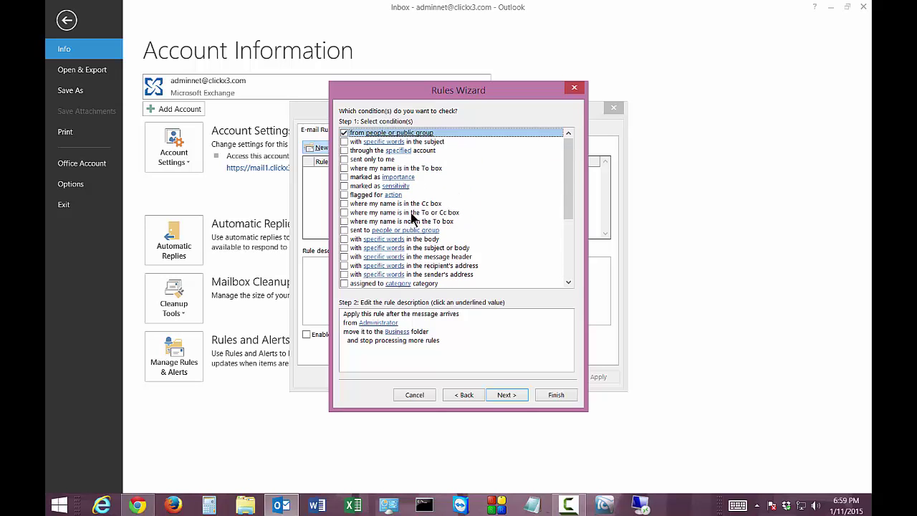
Step: Advance to the actions page, keeping 'move it to the specified folder' and 'stop processing more rules' ticked
left_click(505, 396)
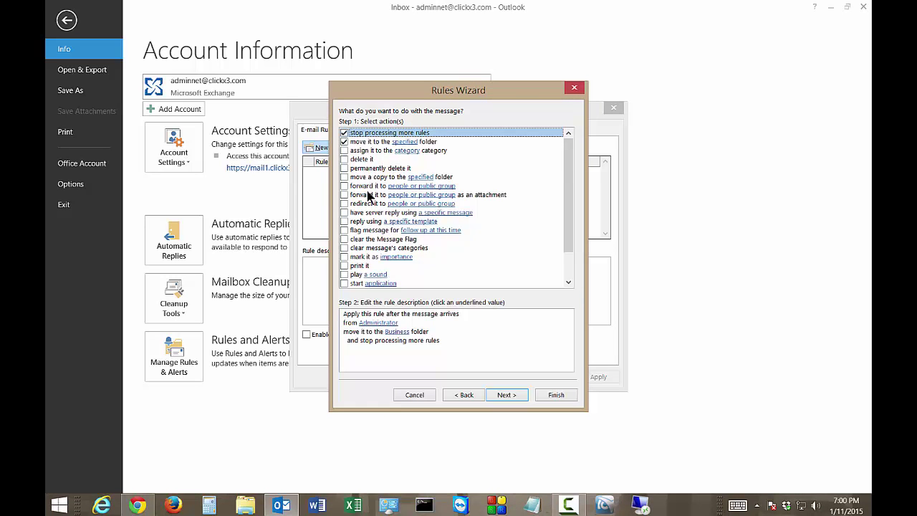
scroll(371, 281, "down", 2)
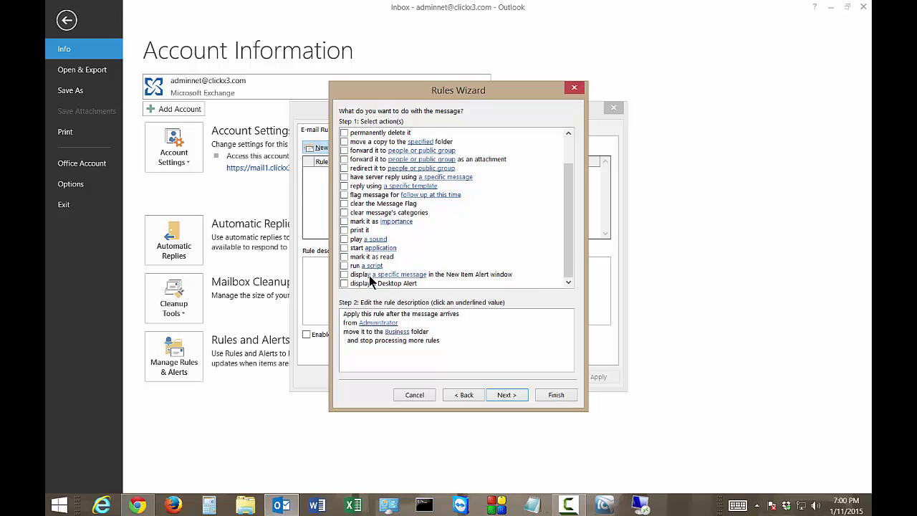
scroll(371, 282, "up", 2)
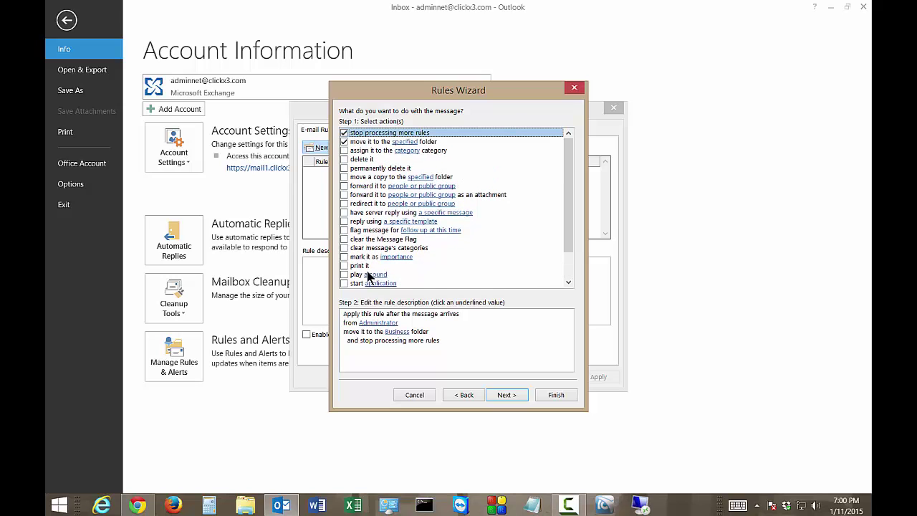
left_click(505, 395)
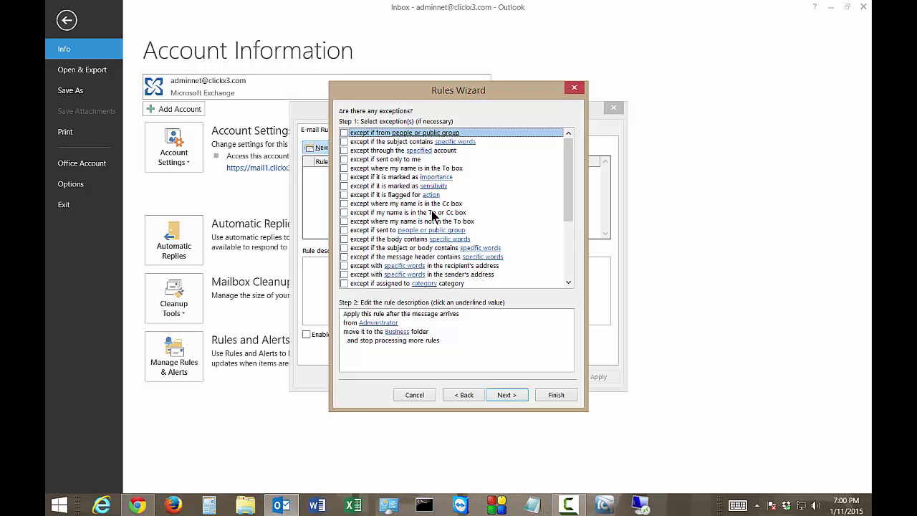
Step: Skip to the finish page and name the rule 'Administrator to Business Folder'
left_click(515, 396)
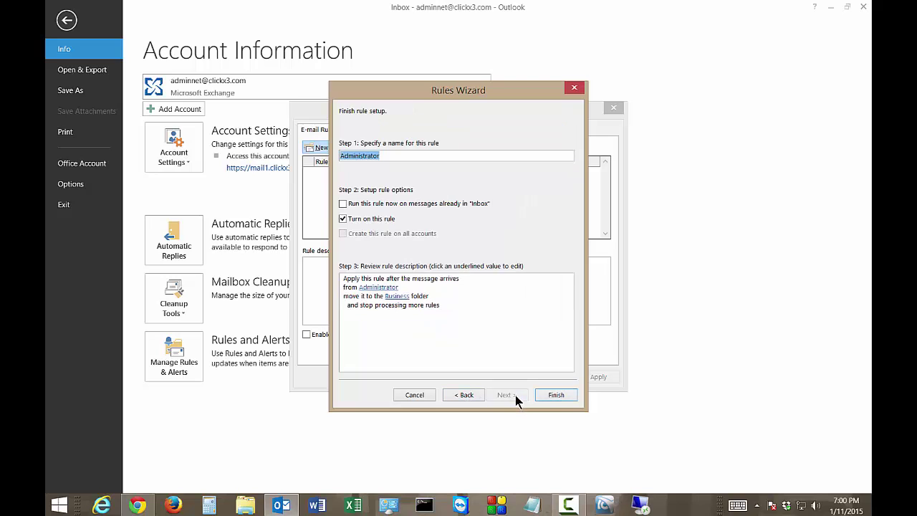
left_click(390, 156)
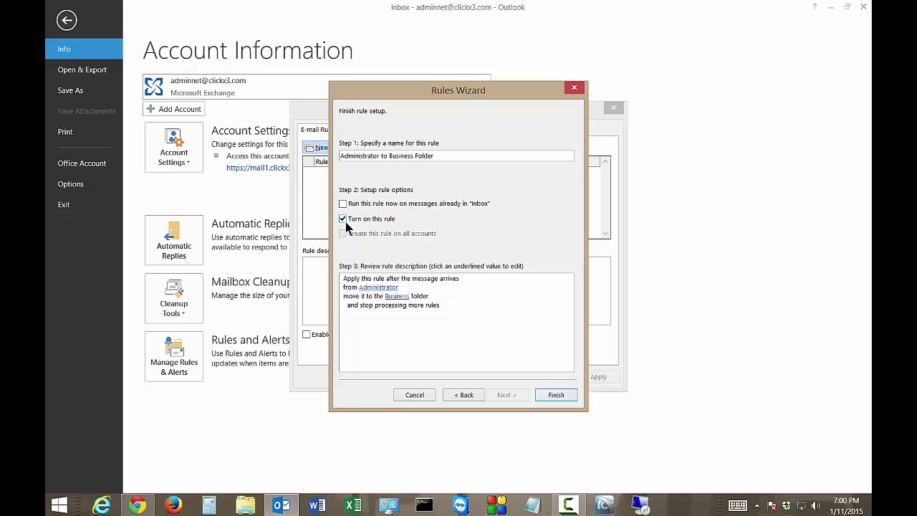
Step: Finish and apply the Administrator rule, close Rules and Alerts, and return to Account Information
left_click(560, 394)
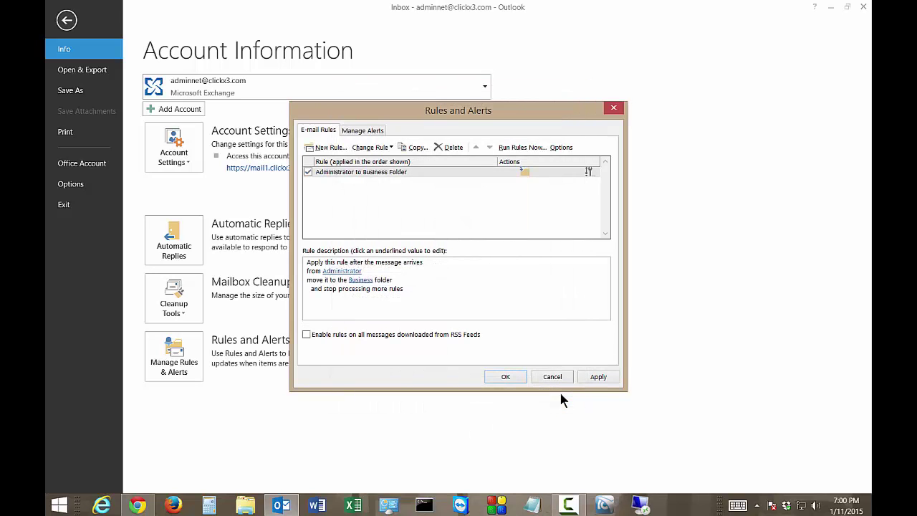
left_click(597, 378)
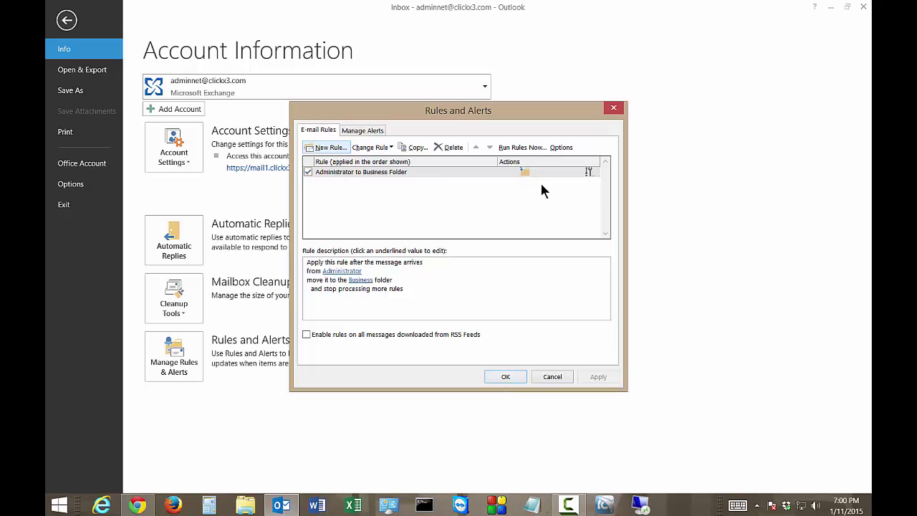
left_click(504, 377)
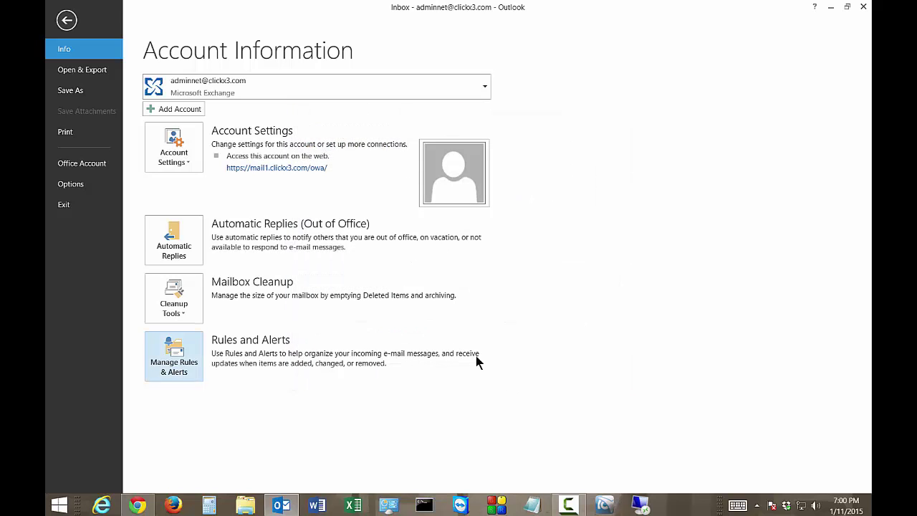
left_click(66, 20)
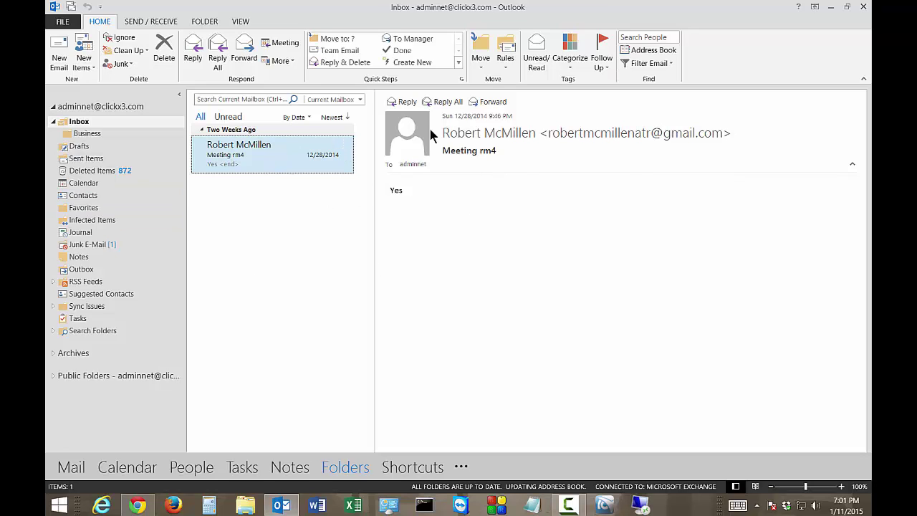
left_click(59, 24)
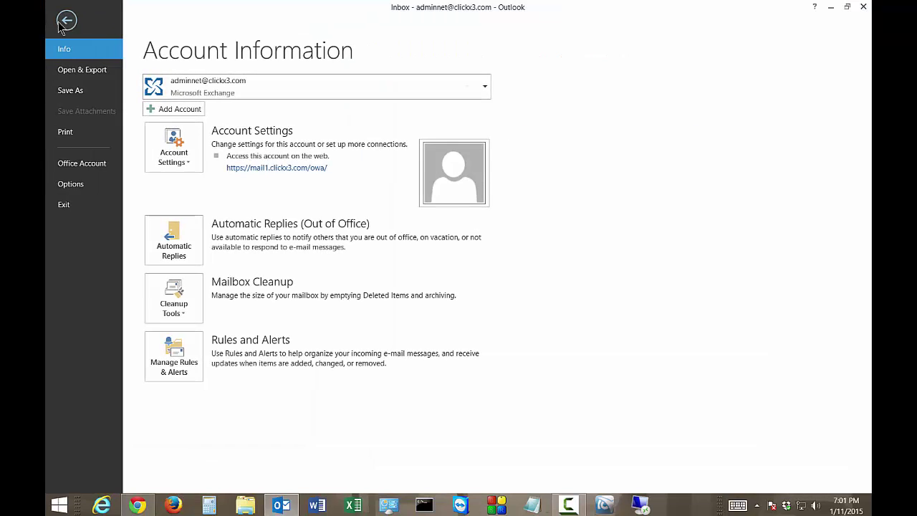
Step: Begin a rule from the subject-words template, then cancel it and close Rules and Alerts
left_click(164, 365)
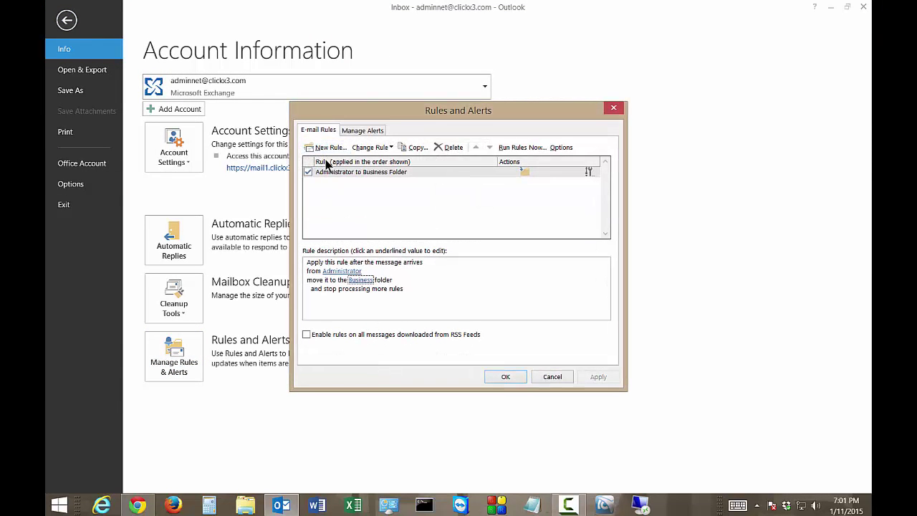
left_click(328, 148)
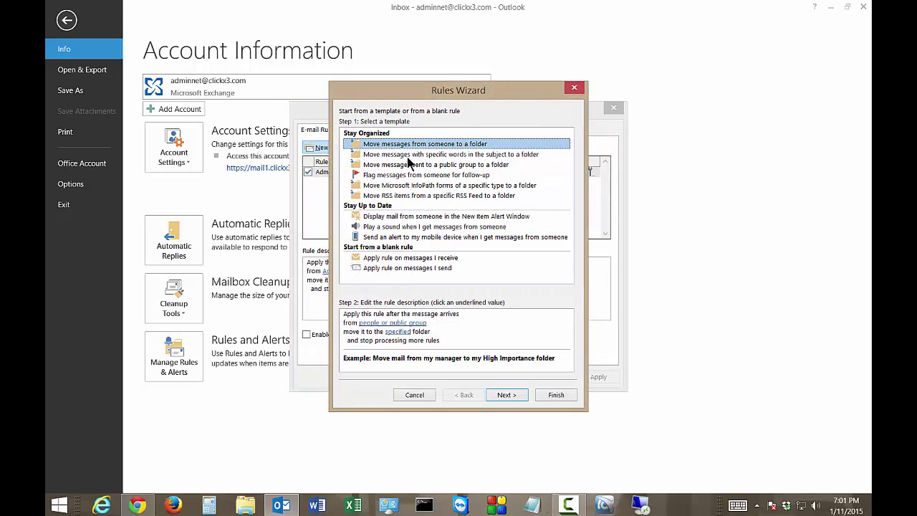
left_click(408, 155)
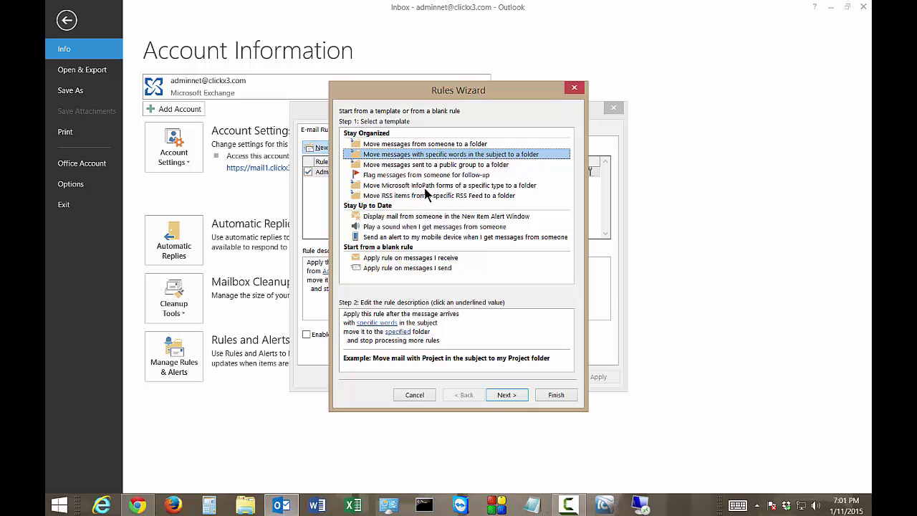
left_click(409, 396)
left_click(542, 376)
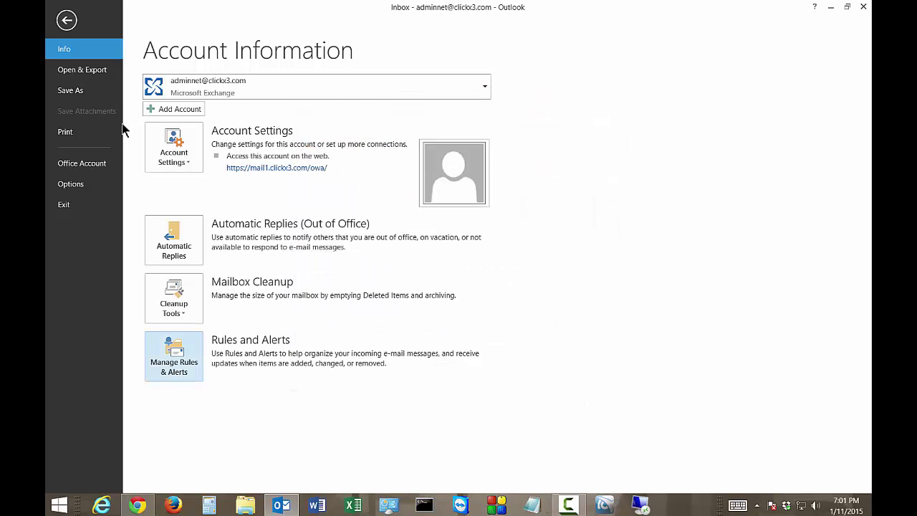
Step: Reopen Rules and Alerts and start a new rule from 'Move messages with specific words in the subject to a folder'
left_click(67, 22)
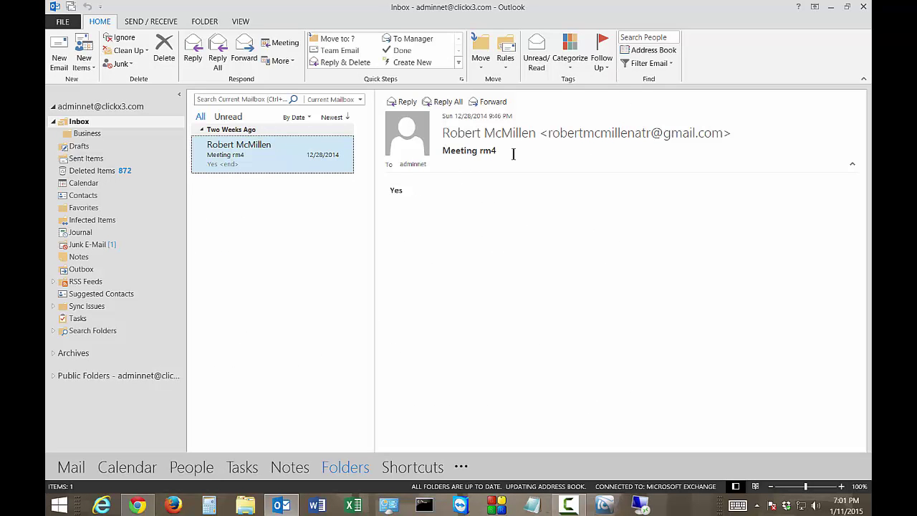
left_click(63, 22)
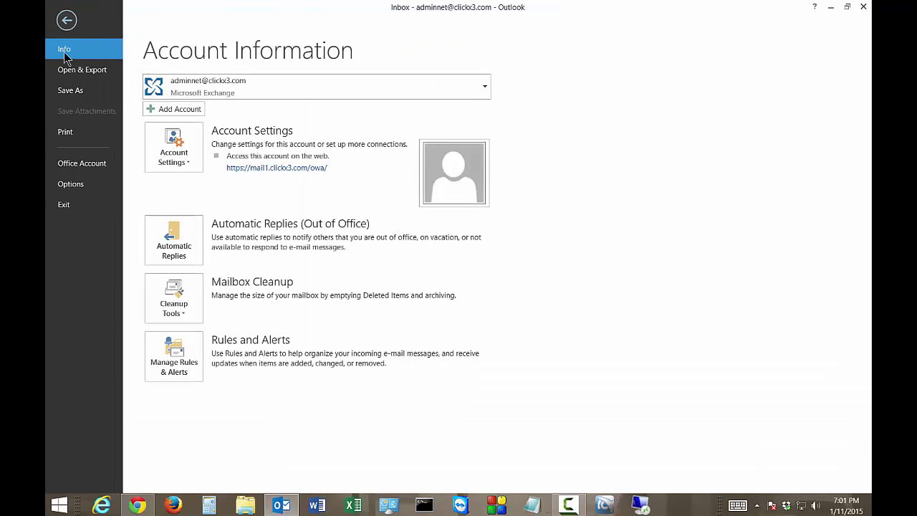
left_click(169, 352)
left_click(328, 147)
left_click(380, 158)
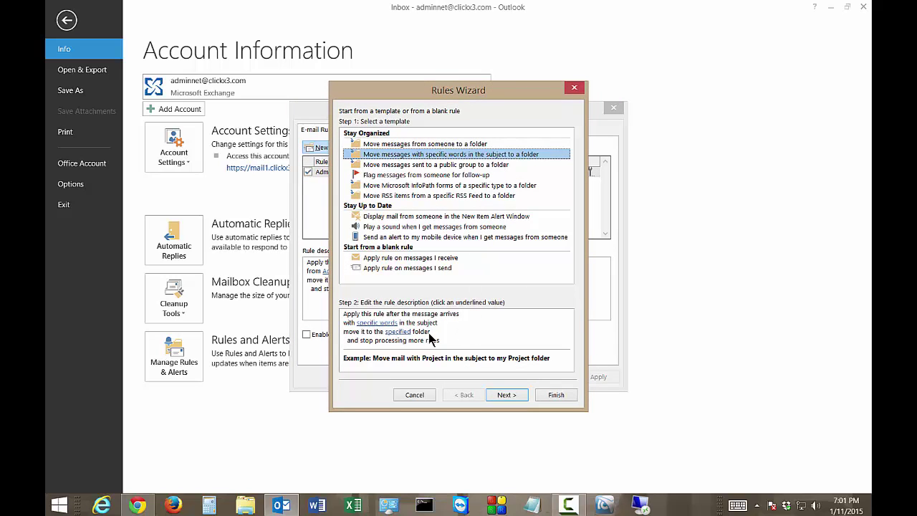
Step: Add 'Meeting' as the subject word the rule looks for
left_click(373, 324)
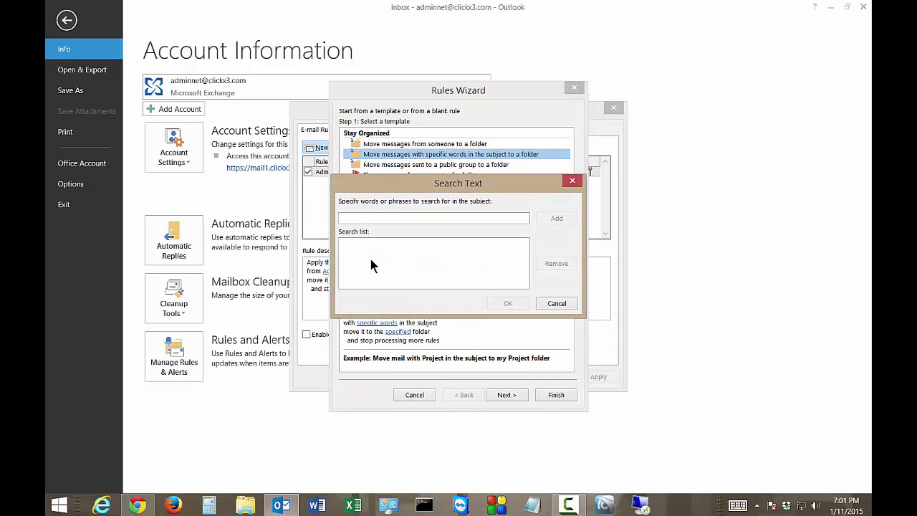
type("Meeting")
left_click(560, 219)
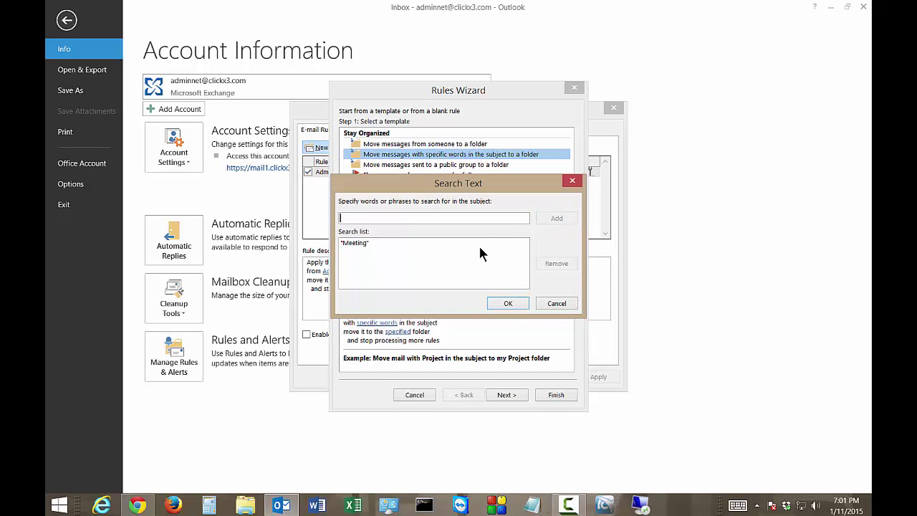
left_click(506, 304)
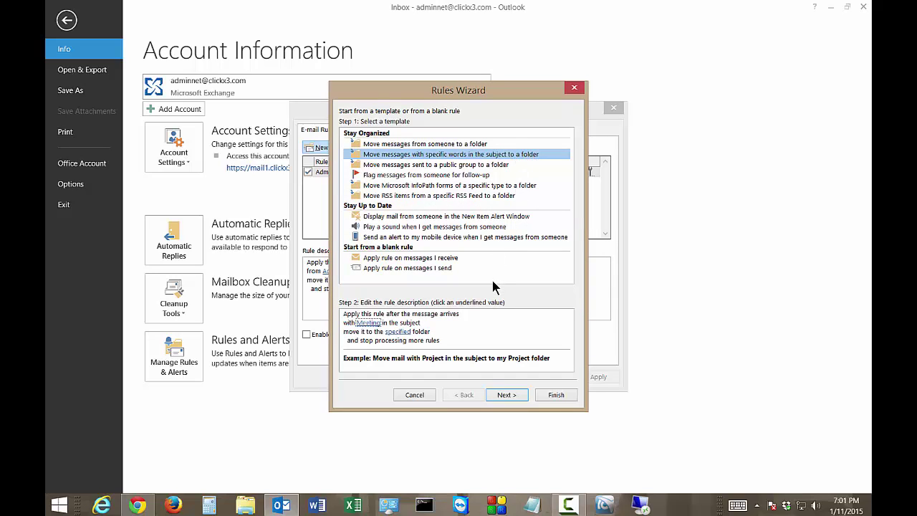
Step: Set the destination folder to Business and continue to the conditions page
left_click(398, 332)
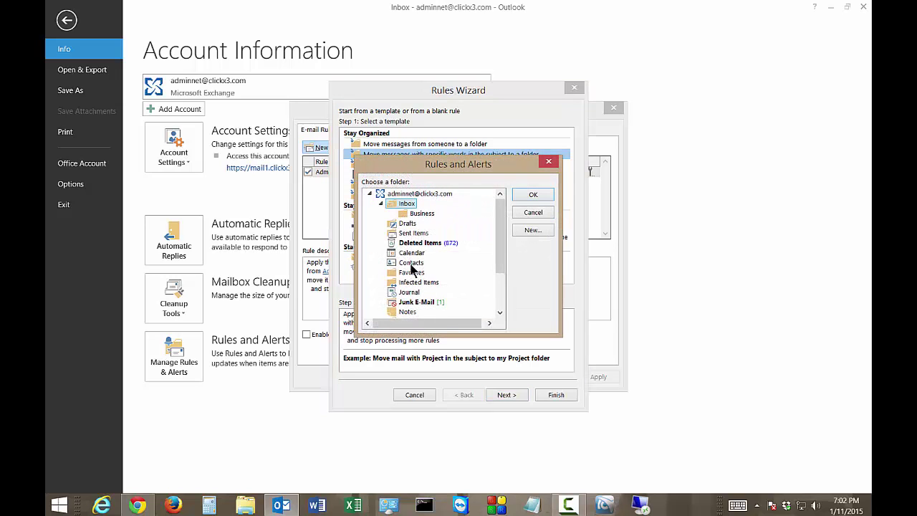
left_click(420, 213)
left_click(530, 194)
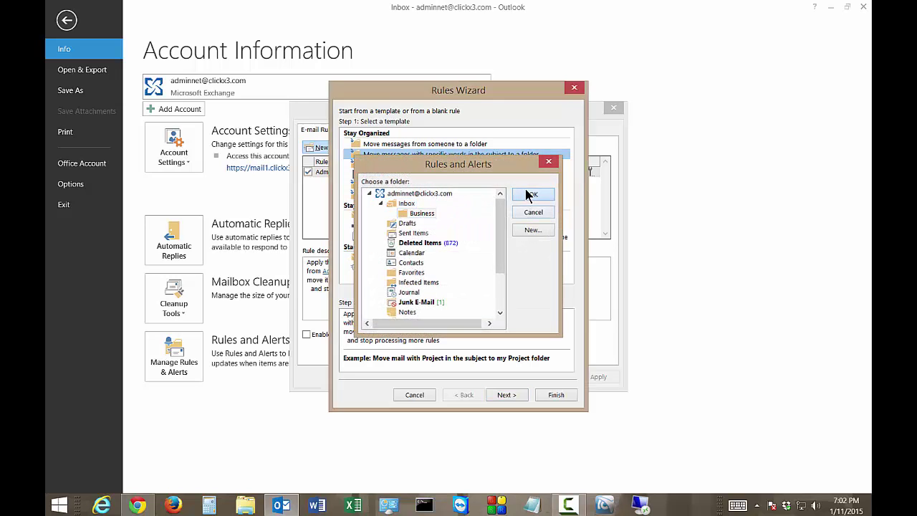
left_click(507, 395)
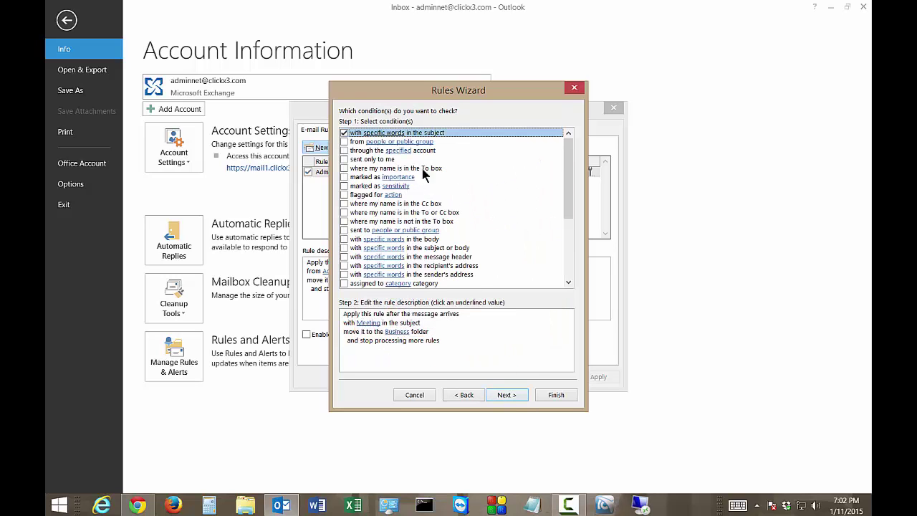
Step: Skip actions and exceptions, set the Meeting rule to run on existing Inbox messages, and finish it
left_click(506, 395)
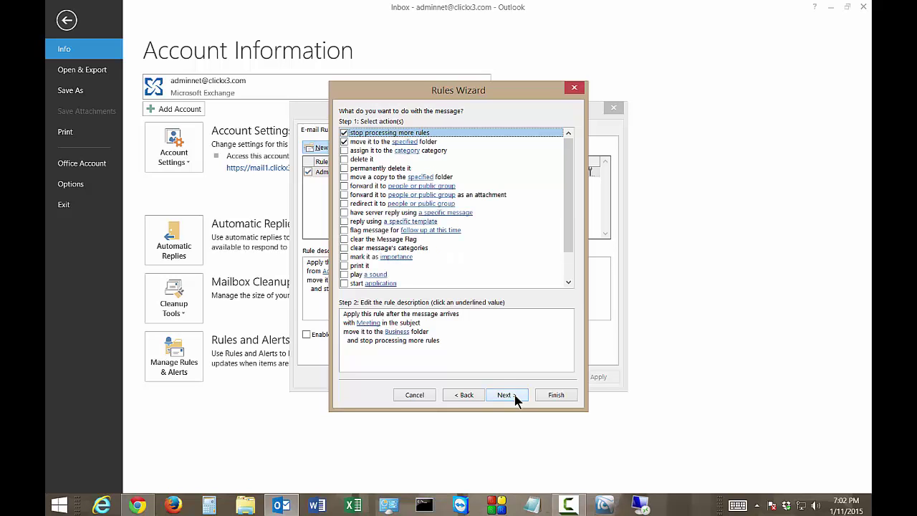
left_click(515, 394)
left_click(515, 394)
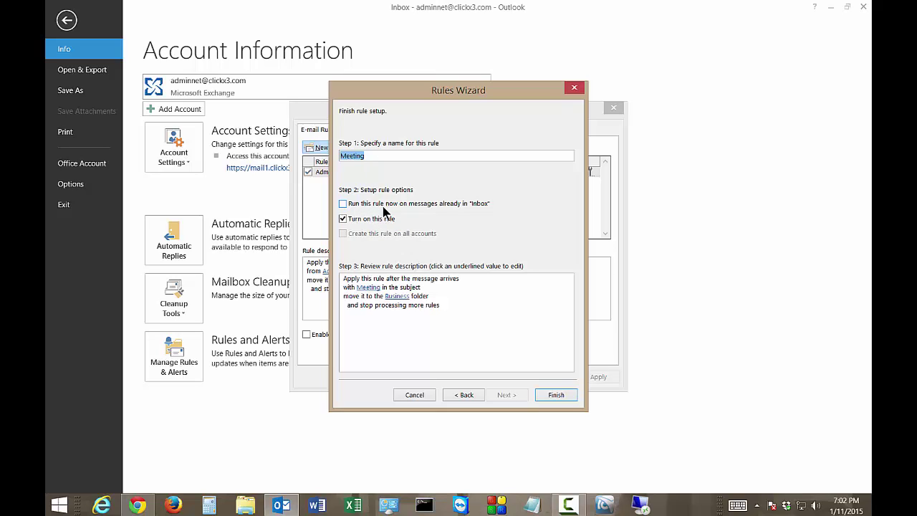
left_click(343, 204)
left_click(555, 394)
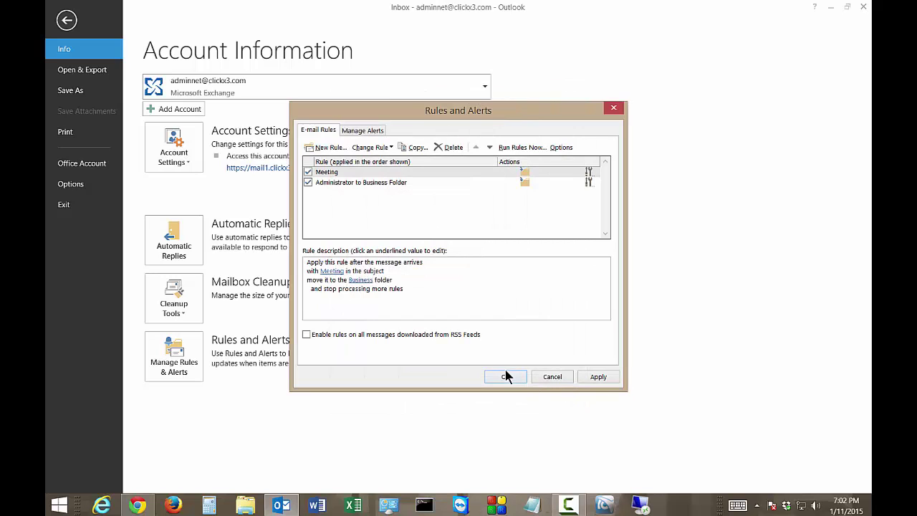
Step: Apply and save both rules, then view the Business folder holding the 'Meeting rm4' message
left_click(598, 376)
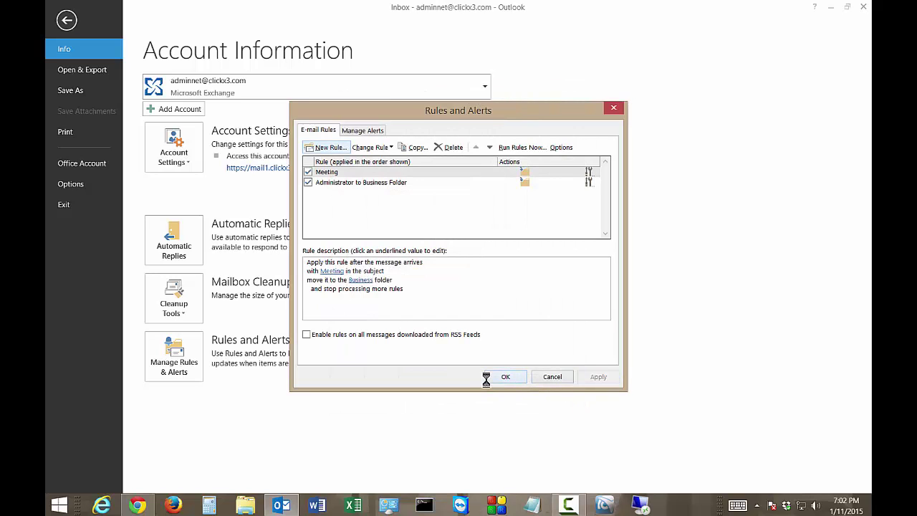
left_click(350, 279)
left_click(506, 378)
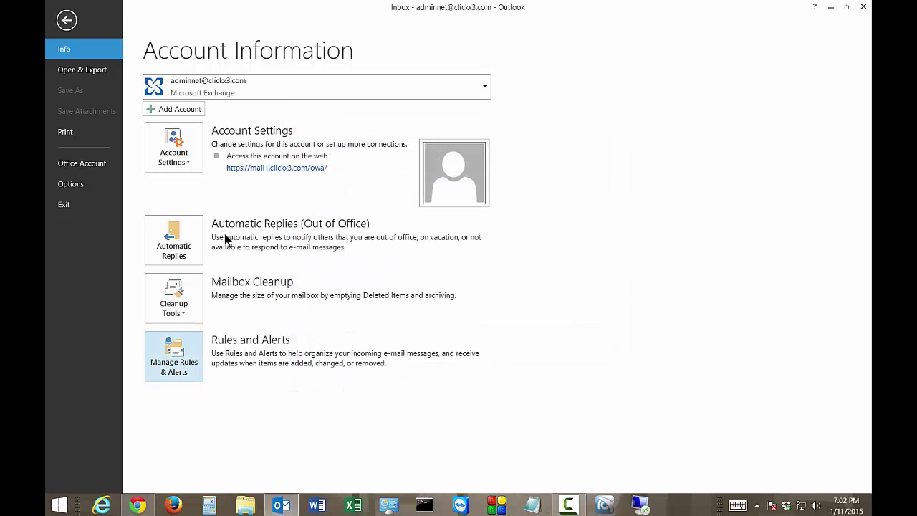
left_click(67, 22)
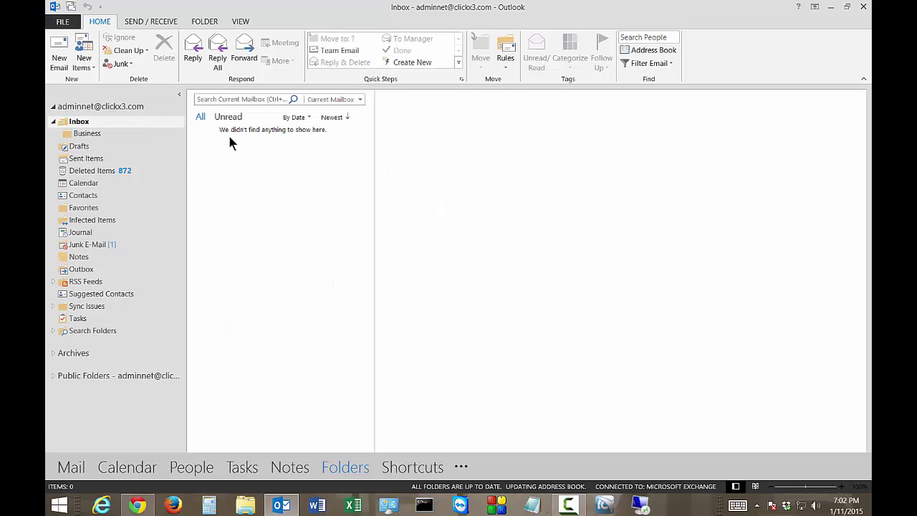
left_click(89, 133)
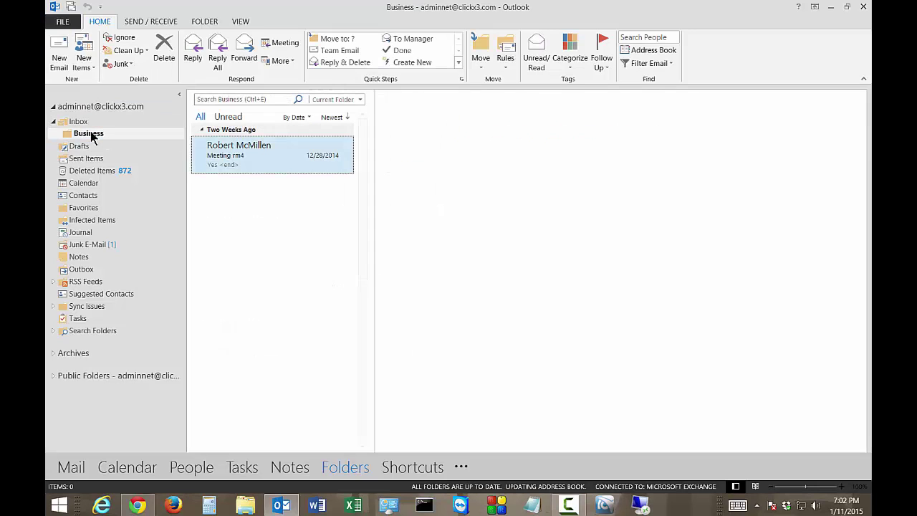